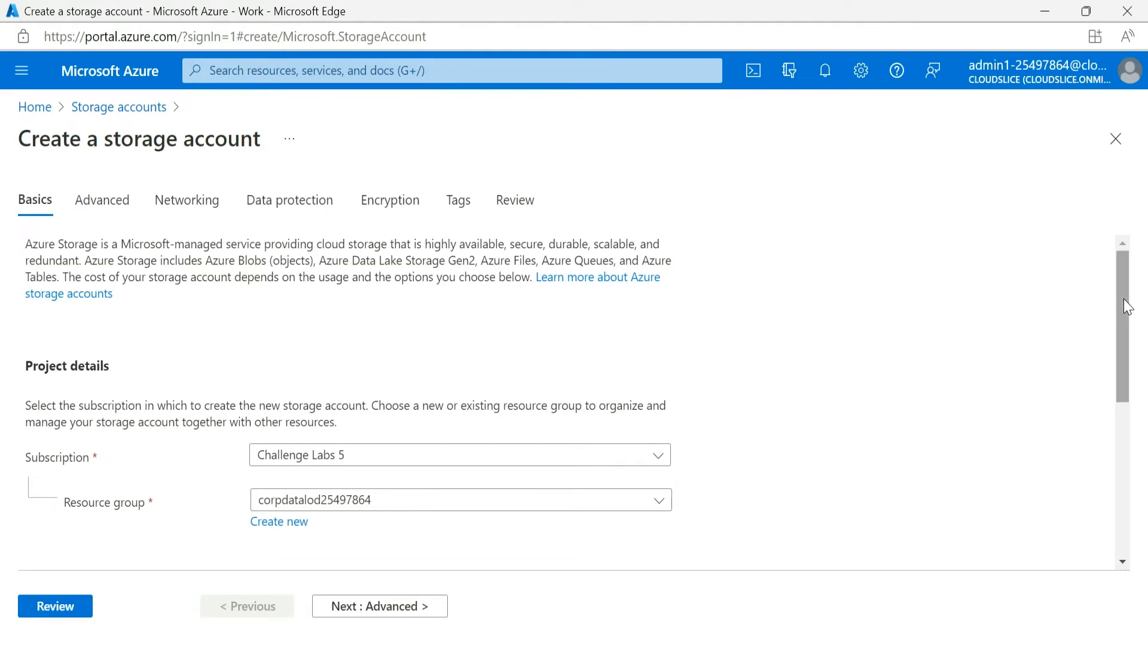
Accept the basic settings of the storage account and enable the hierarchical namespace for Data Lake Storage Gen2.
scroll(1122, 335, down, 1)
scroll(1124, 353, down, 3)
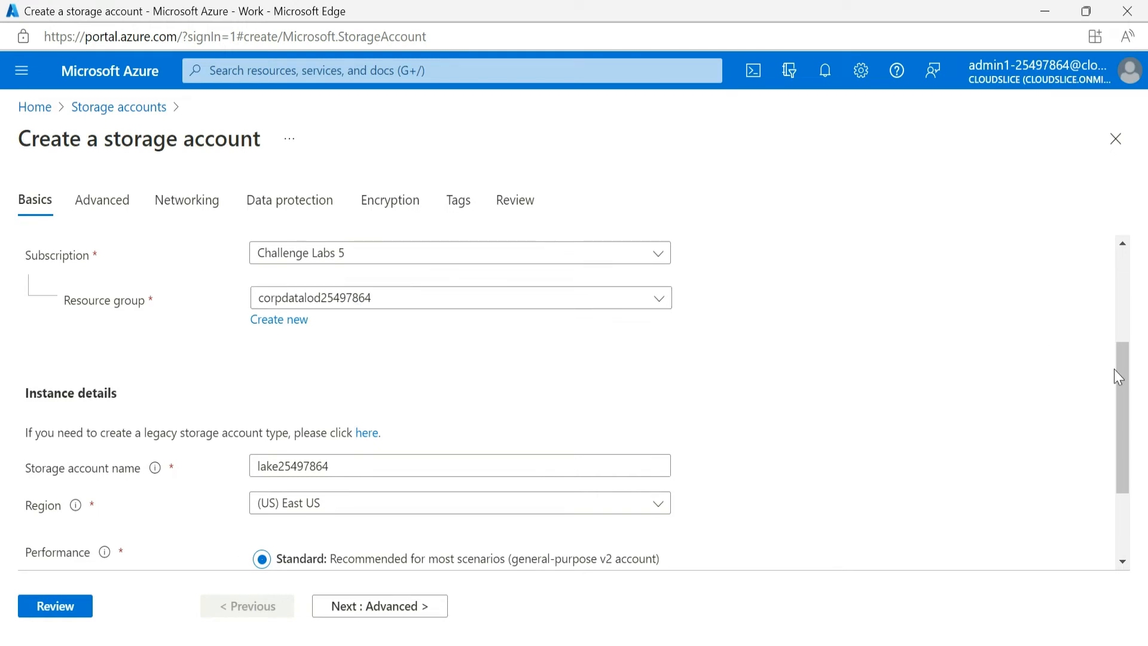
drag(1119, 371, 1122, 443)
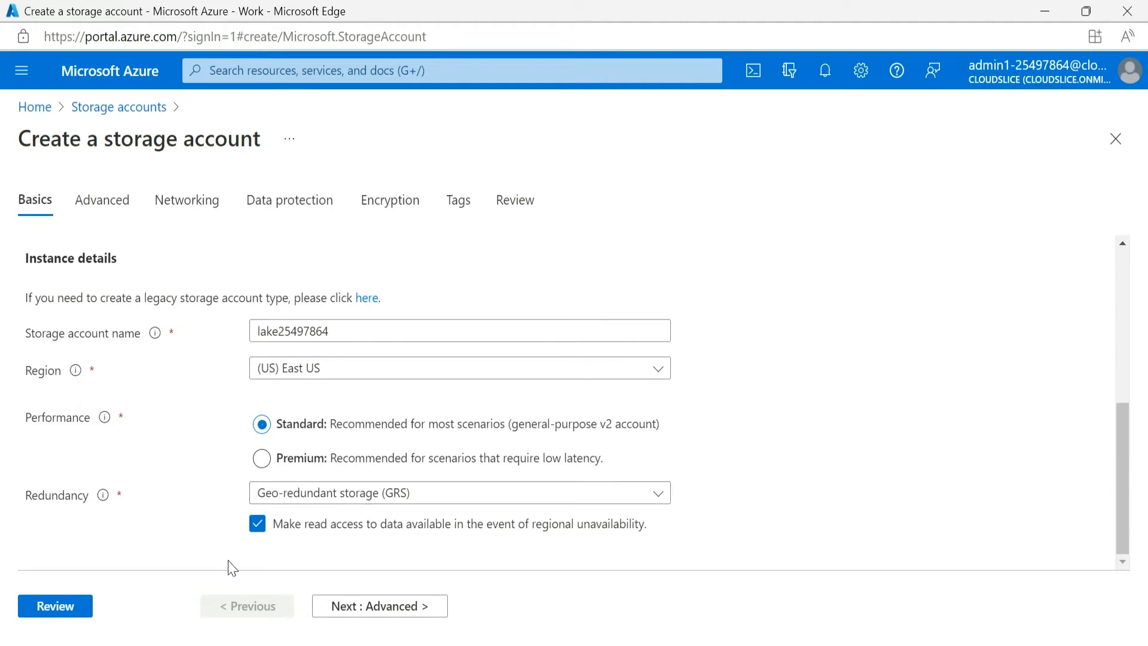
click(395, 606)
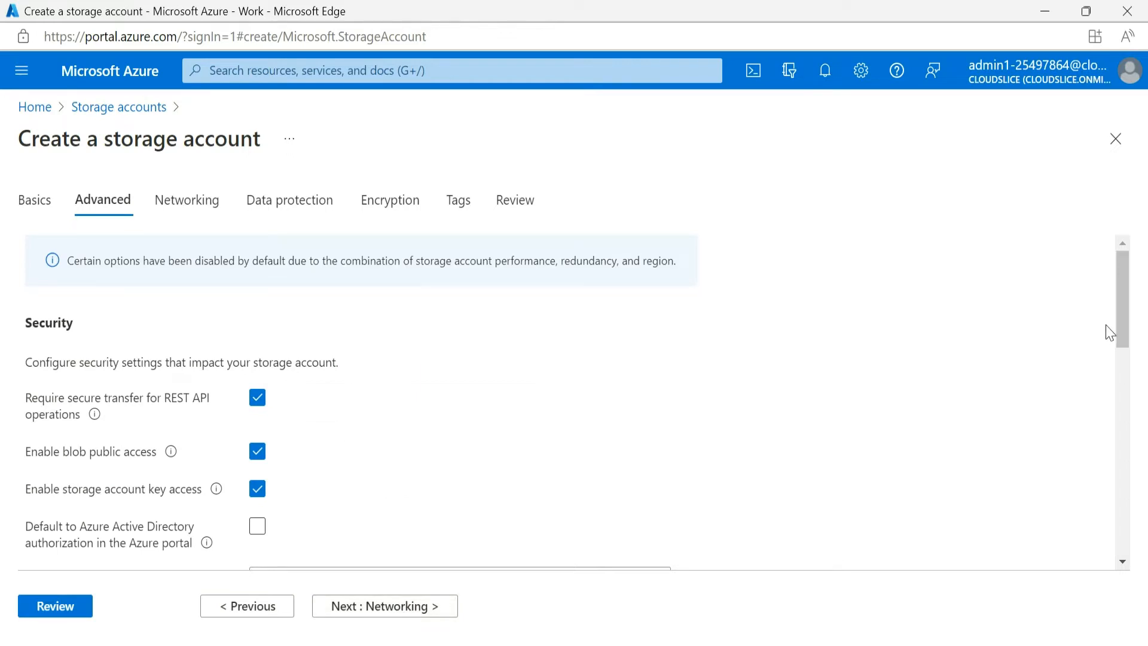
drag(1121, 307, 1101, 436)
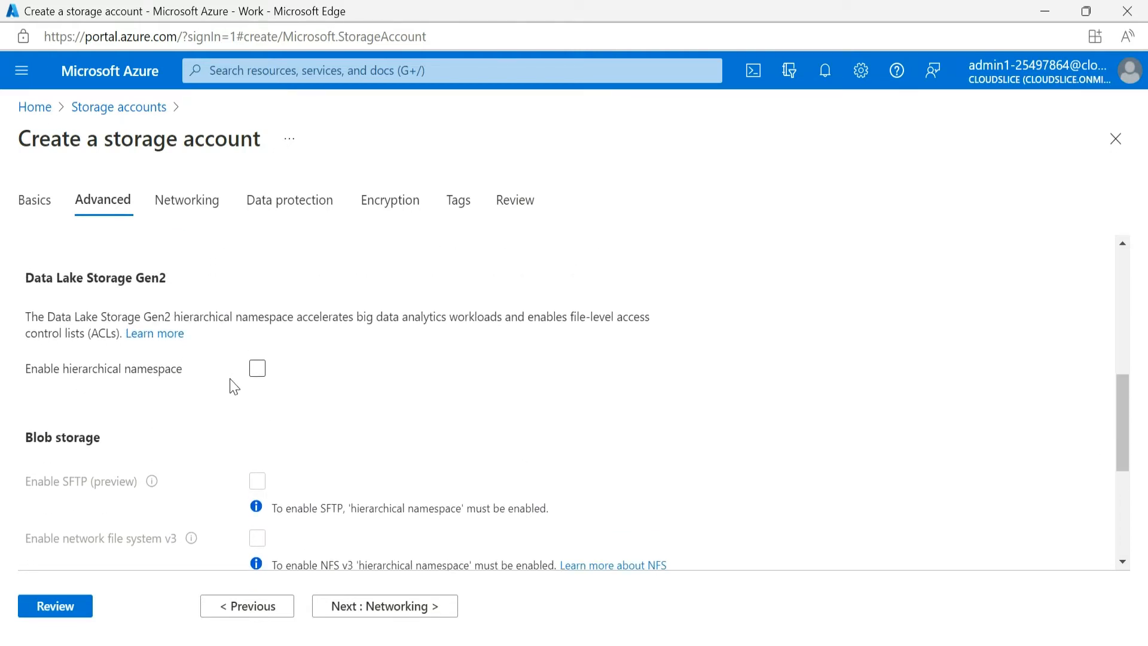
click(262, 376)
click(259, 382)
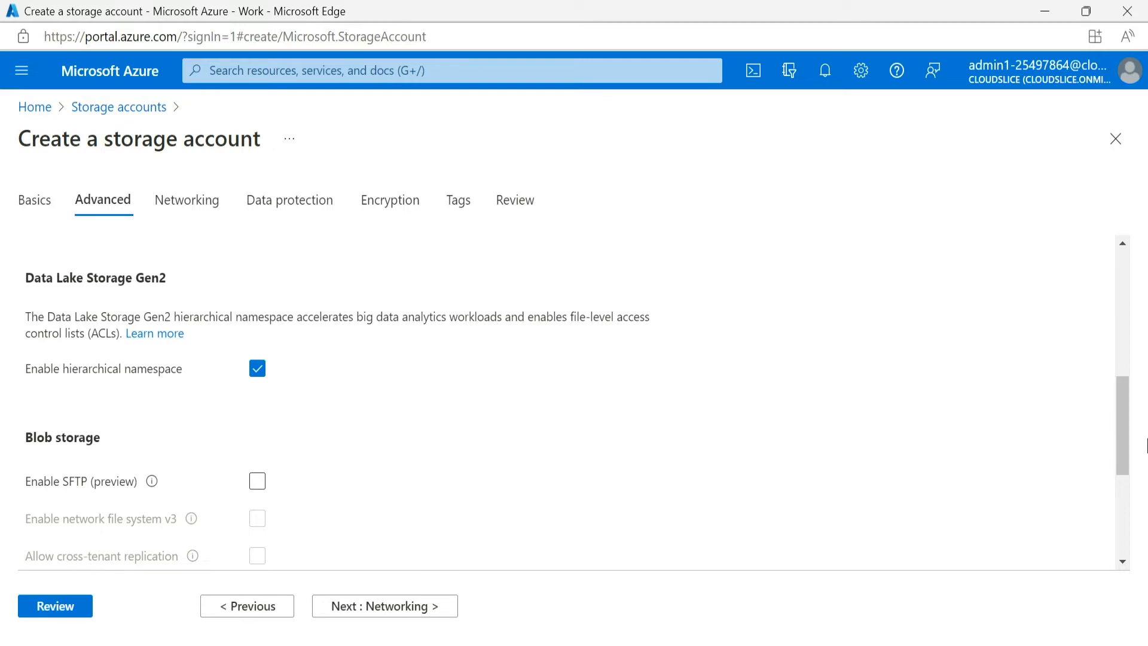
drag(1125, 425, 1123, 529)
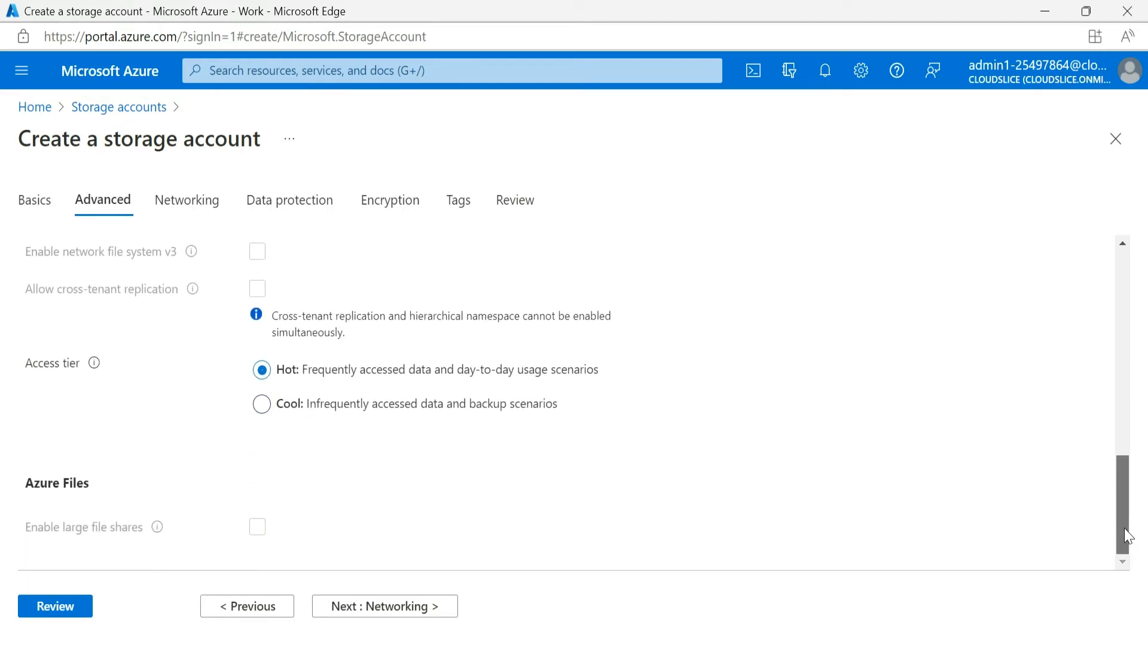
Check the networking settings, validate the full configuration and create the storage account.
click(186, 212)
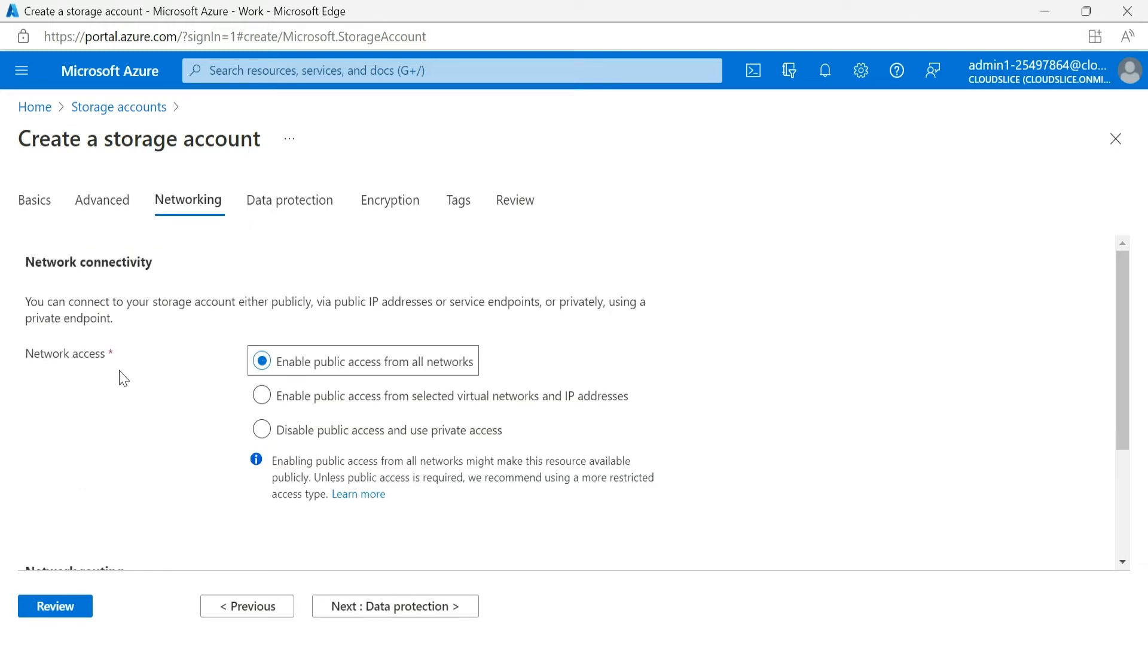
click(55, 606)
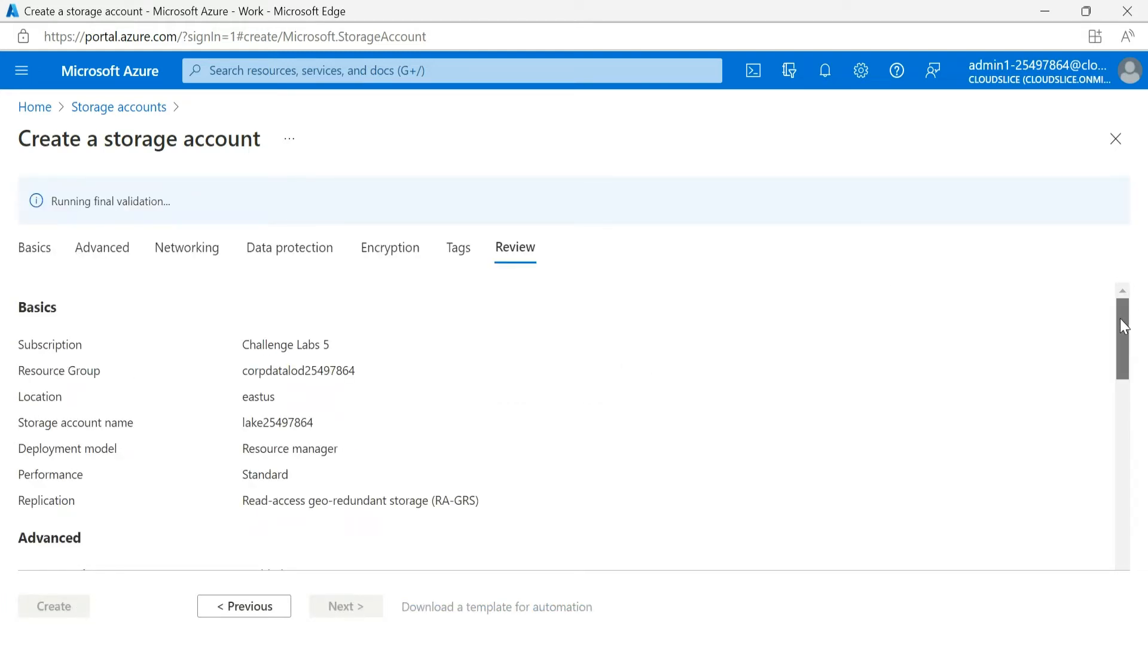
drag(1120, 318, 1107, 558)
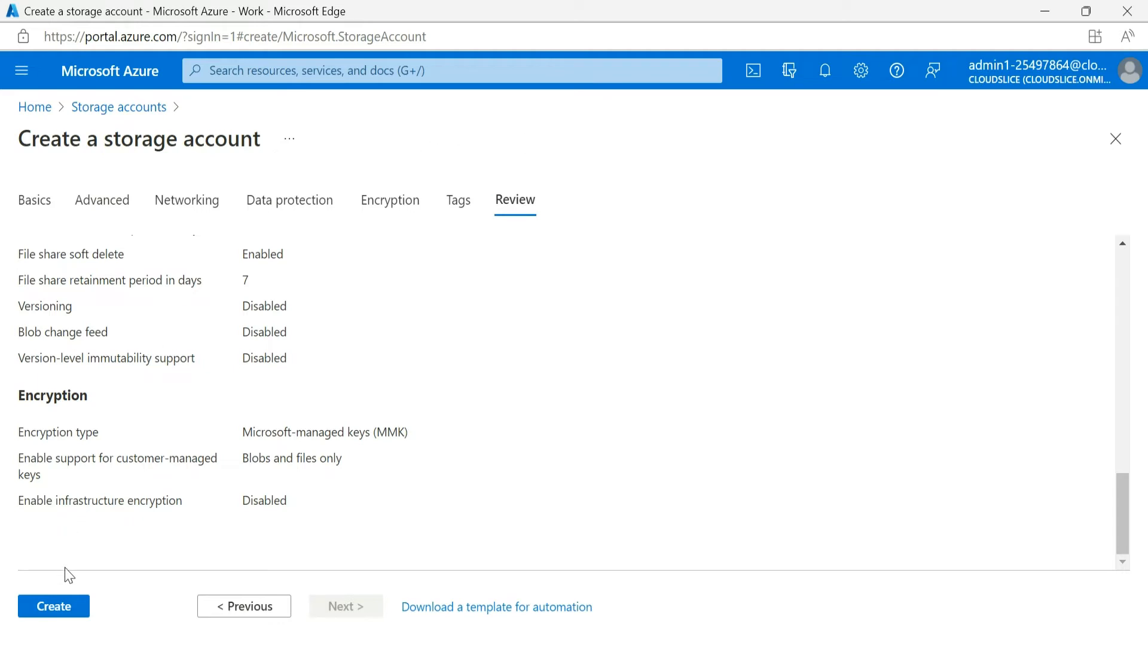
click(62, 606)
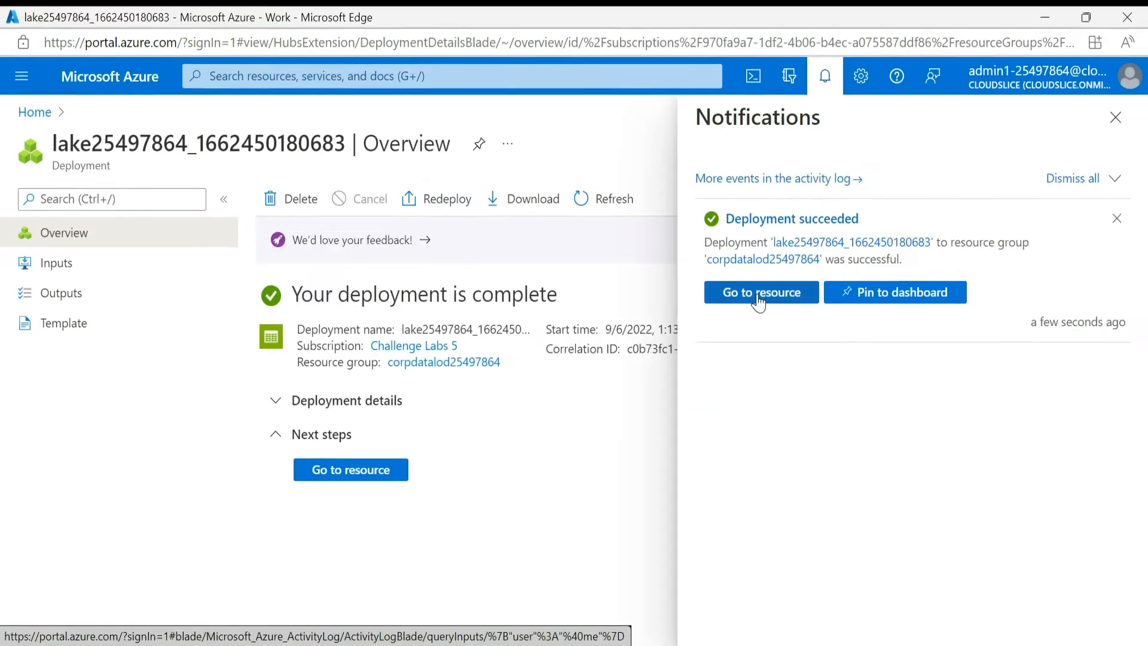
Open the newly deployed storage account and create a container named output in it.
click(757, 294)
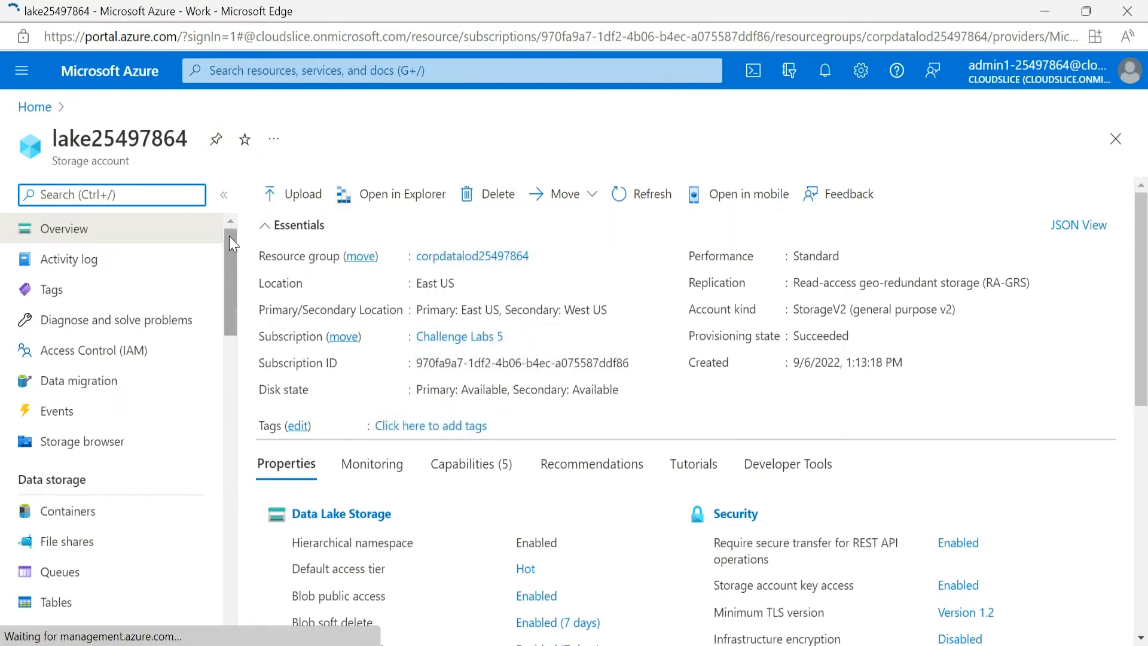
click(87, 518)
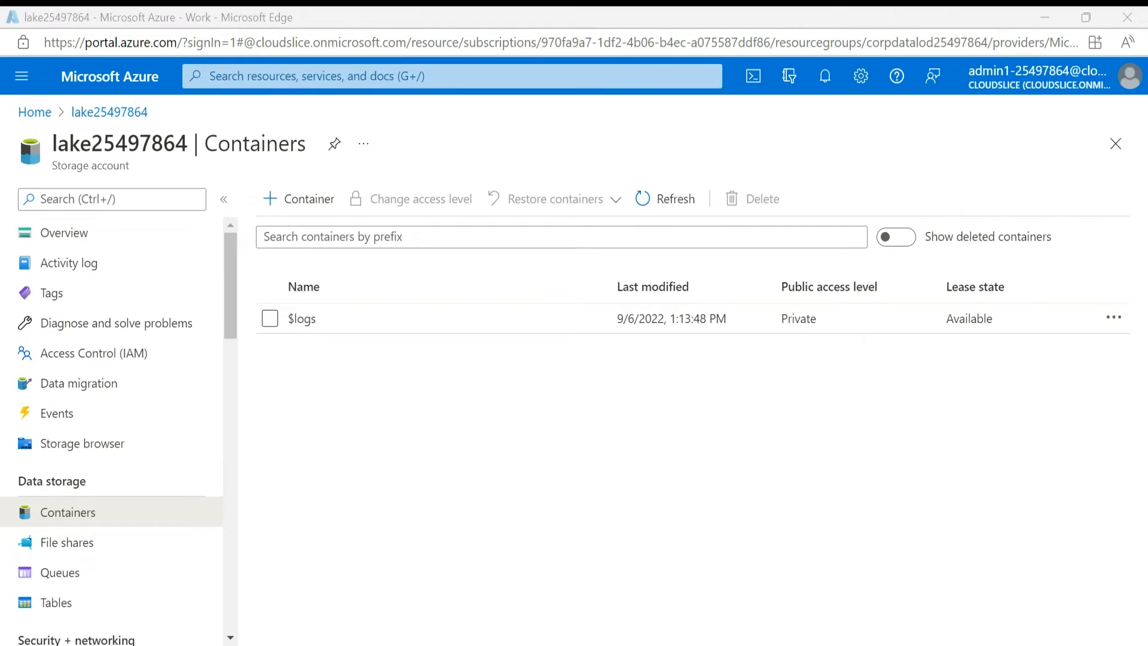
click(285, 202)
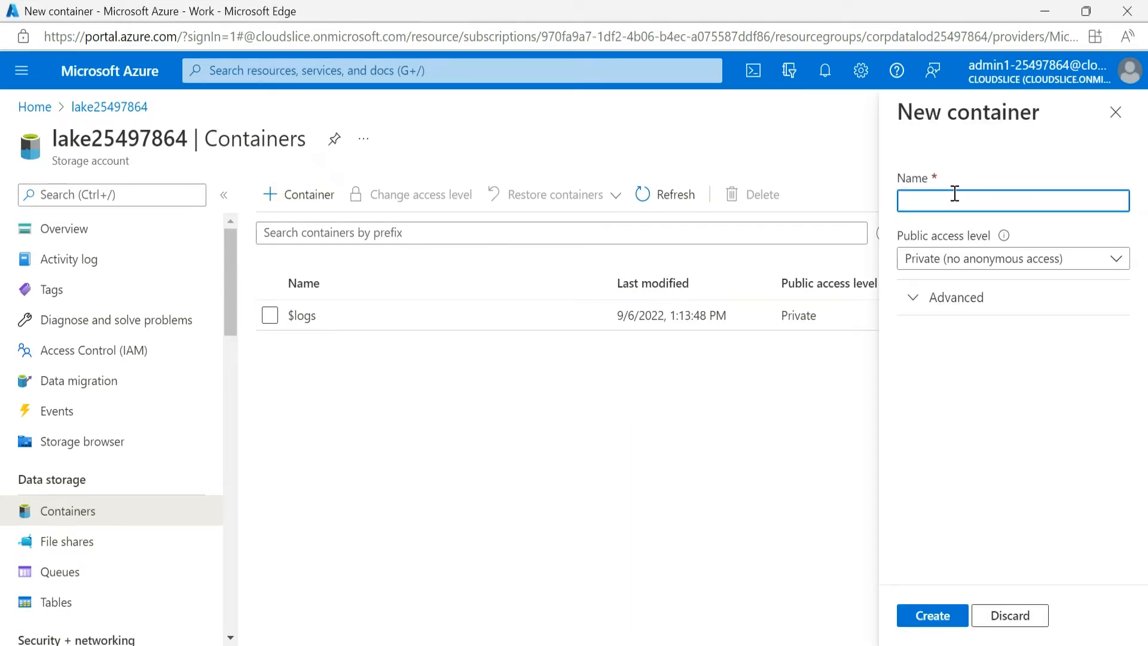
text(output)
click(940, 623)
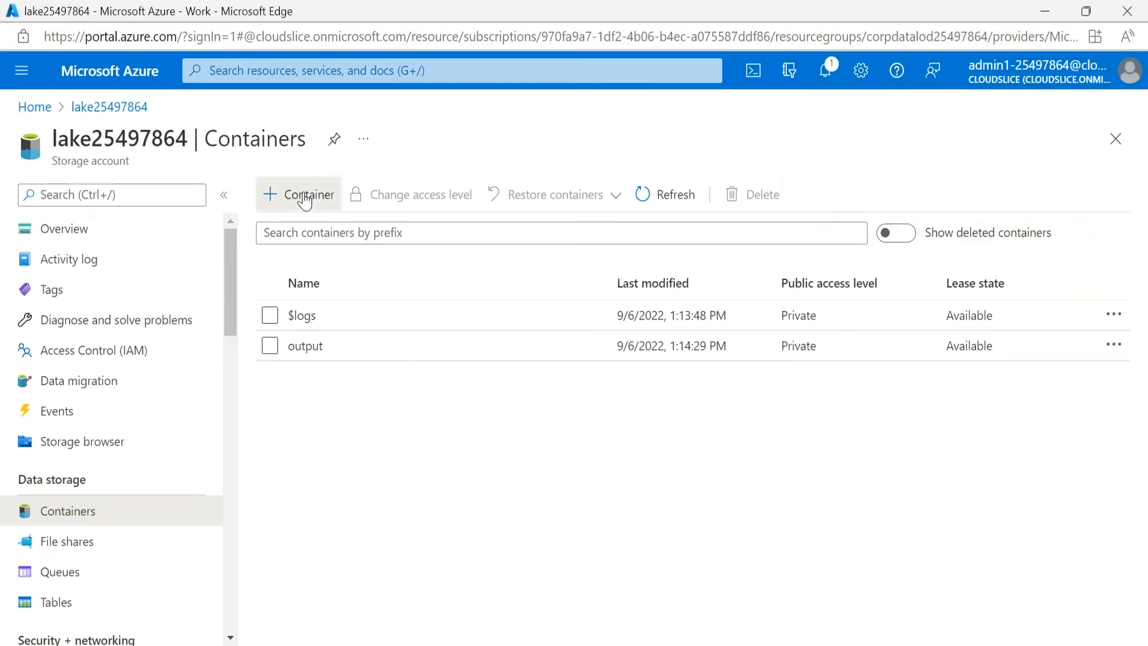
Create another container named logs in the storage account.
click(305, 200)
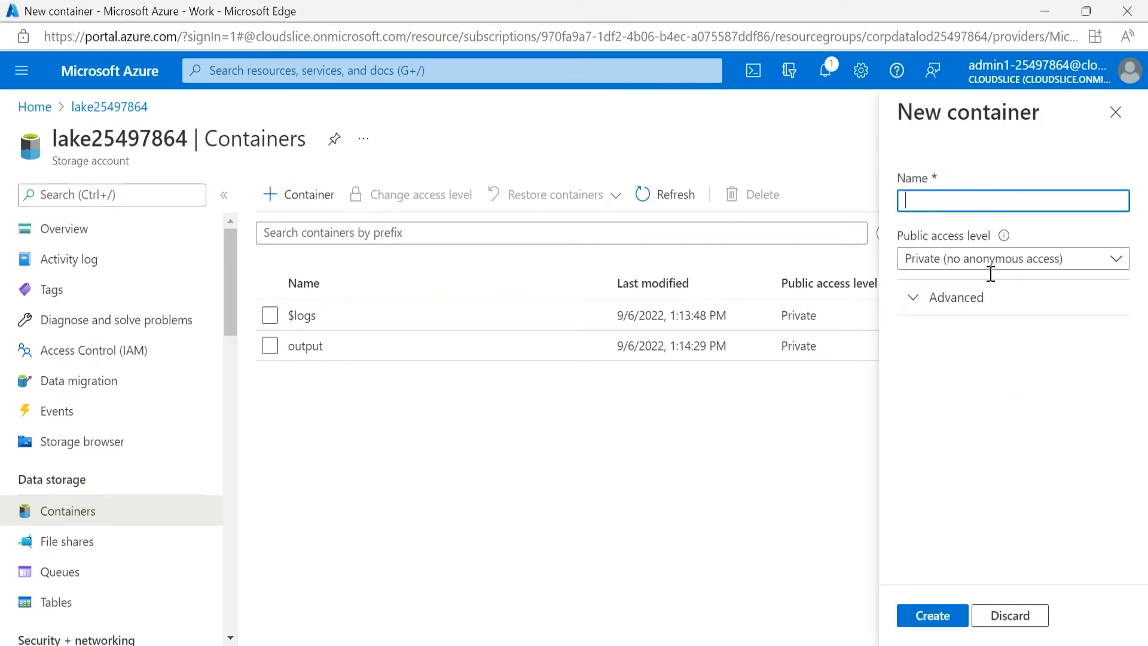
text(logs)
click(944, 624)
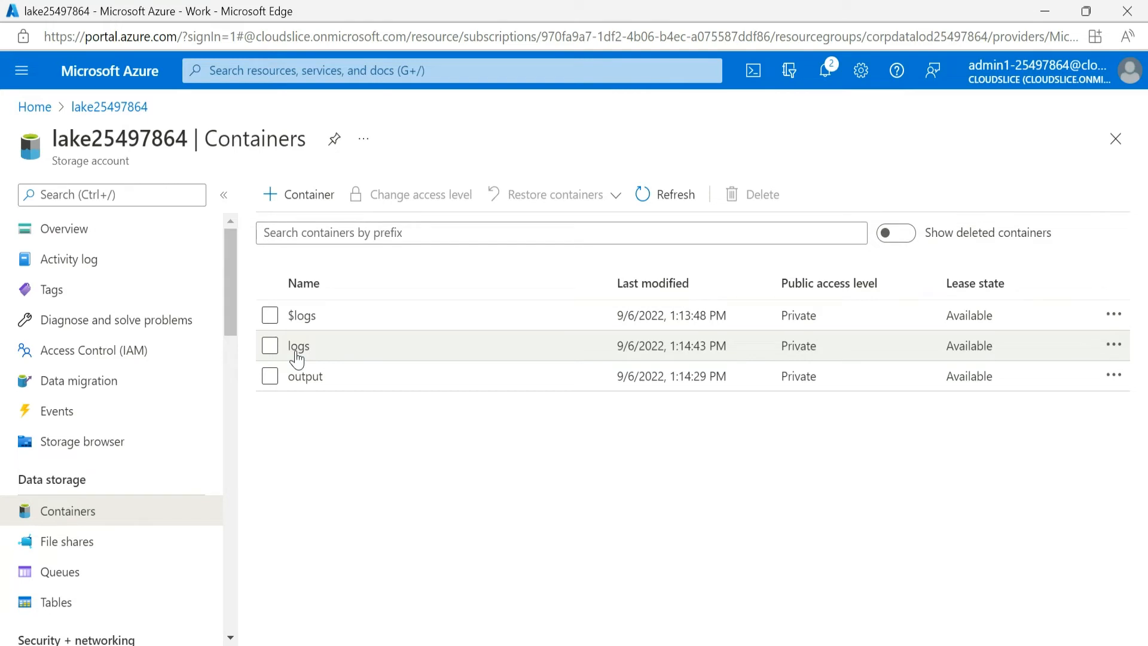
Add a directory named json inside the logs container.
click(297, 353)
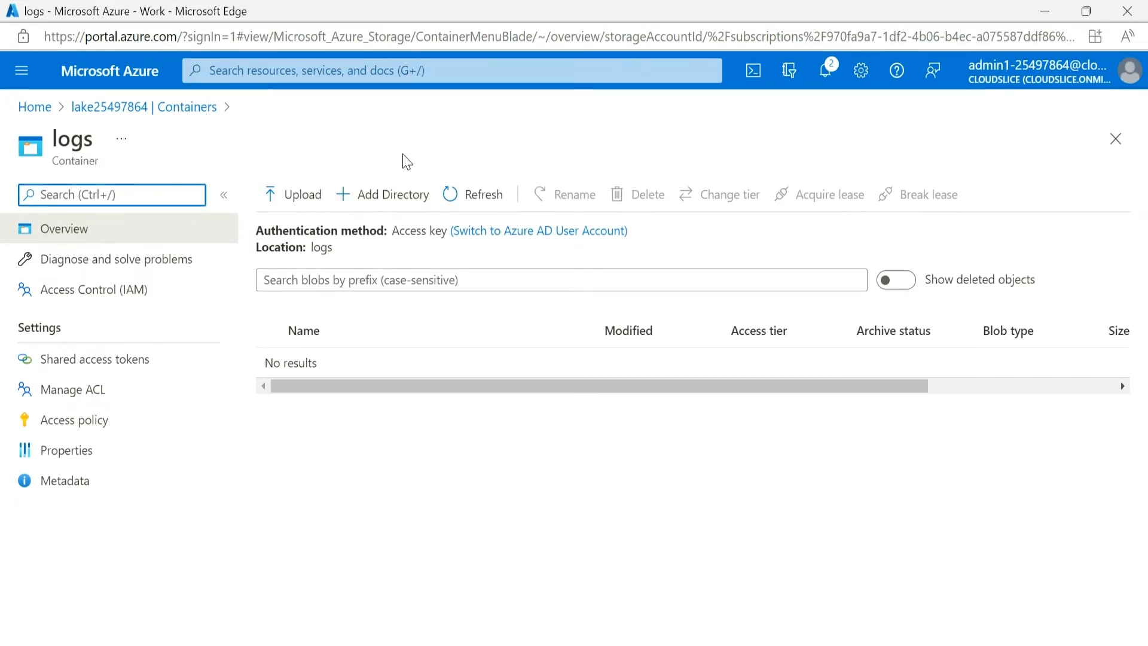
click(382, 198)
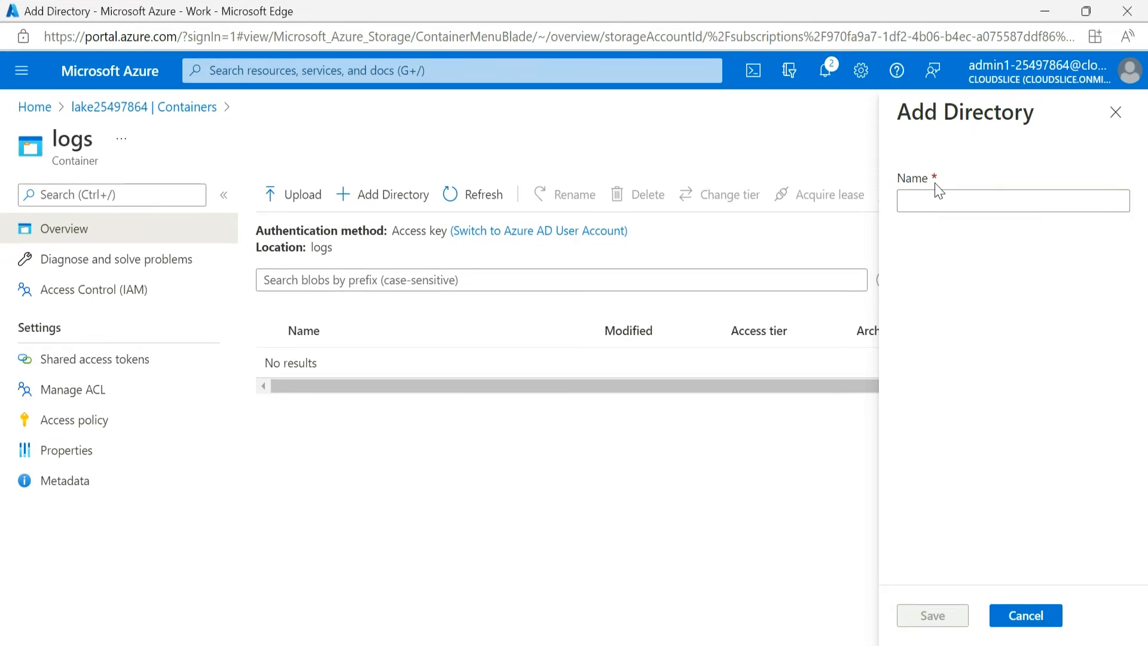
click(935, 205)
text(json)
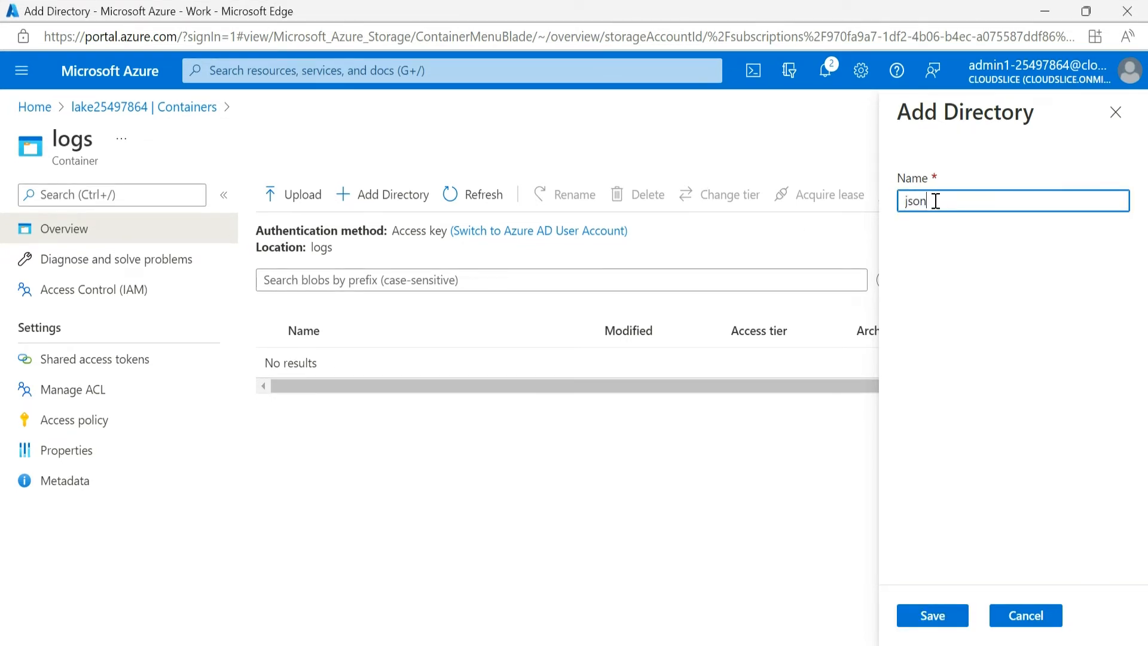
click(936, 616)
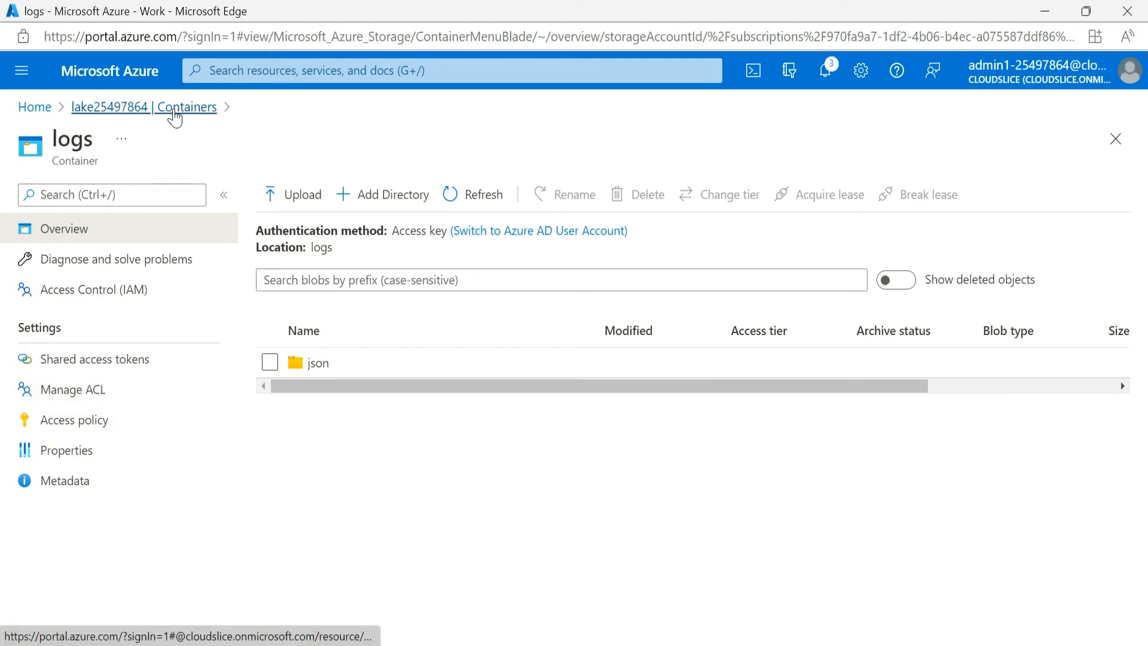
Return to the storage account's container list and create a container named data.
click(173, 115)
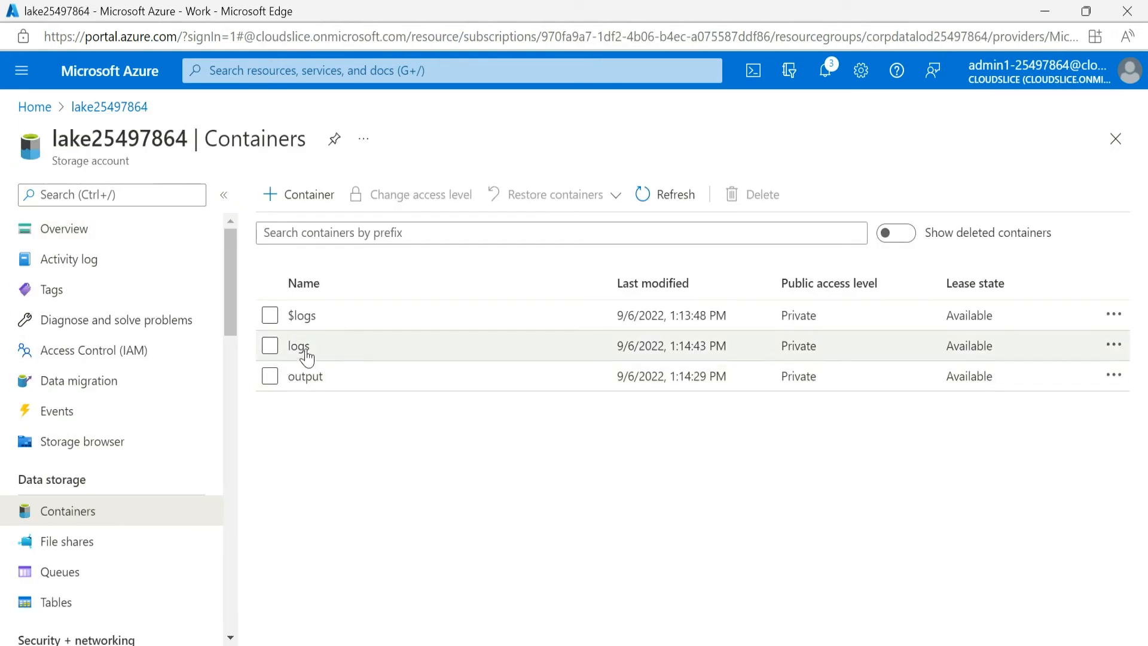
click(304, 216)
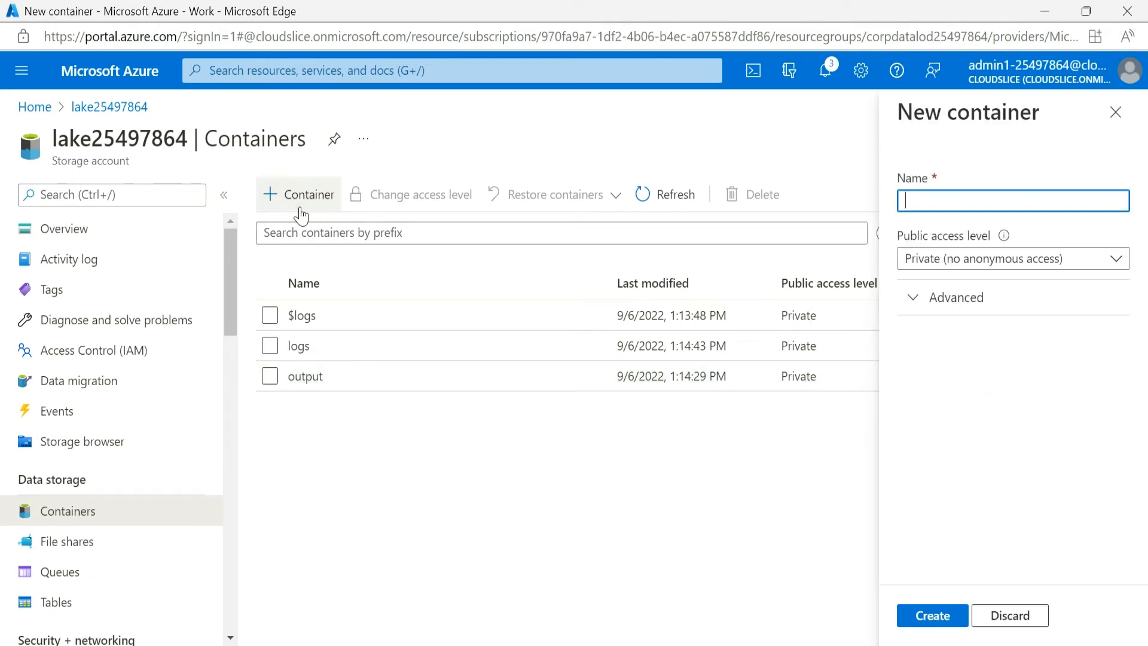
text(data)
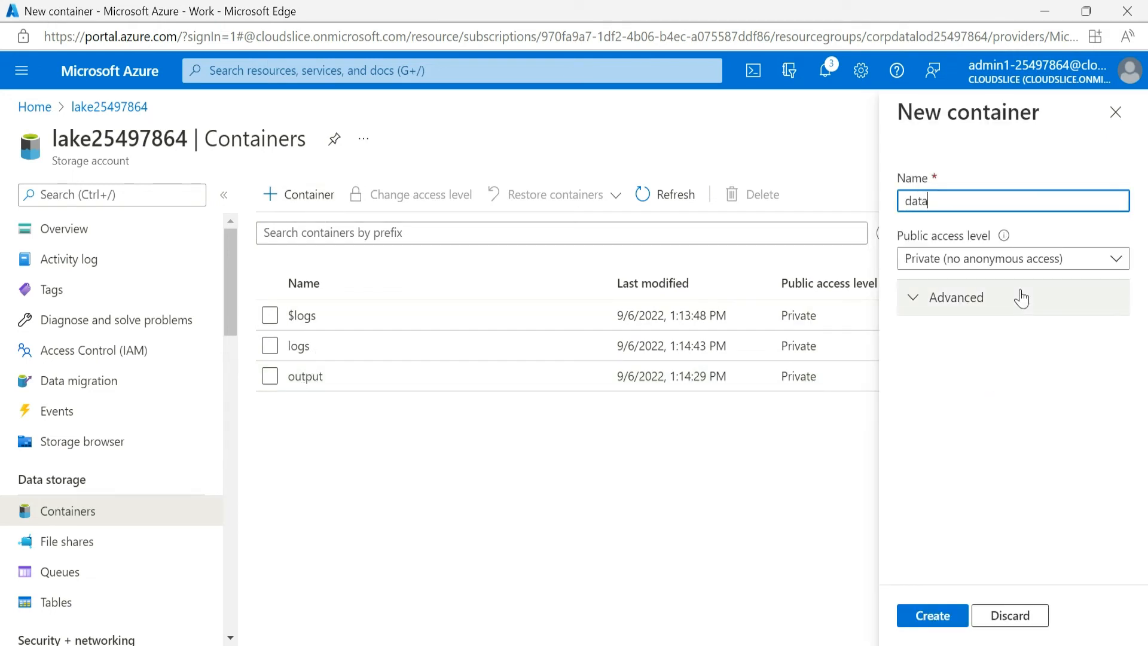
click(936, 620)
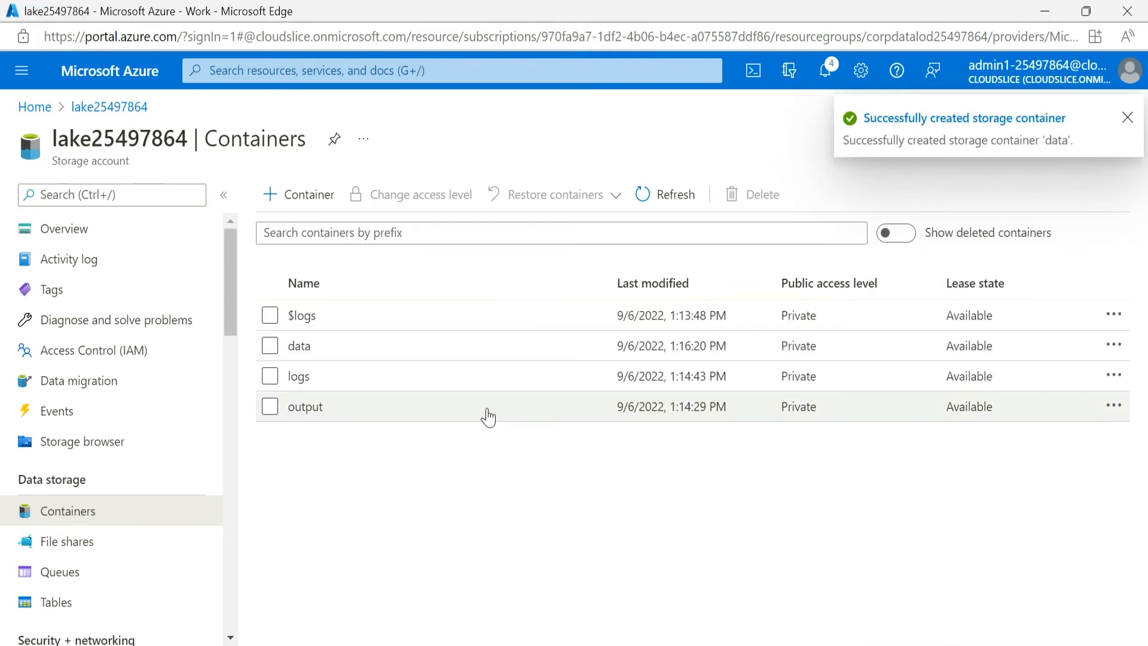
Start a role assignment in the data container's access control and select the Storage Blob Data Owner role.
click(299, 347)
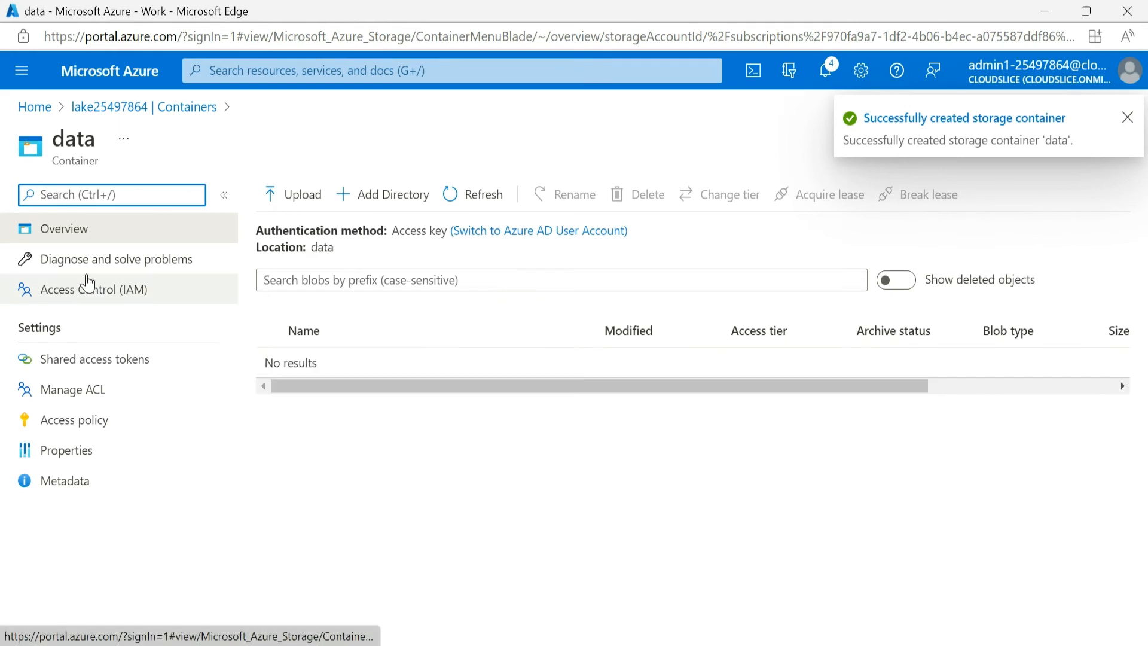
click(92, 303)
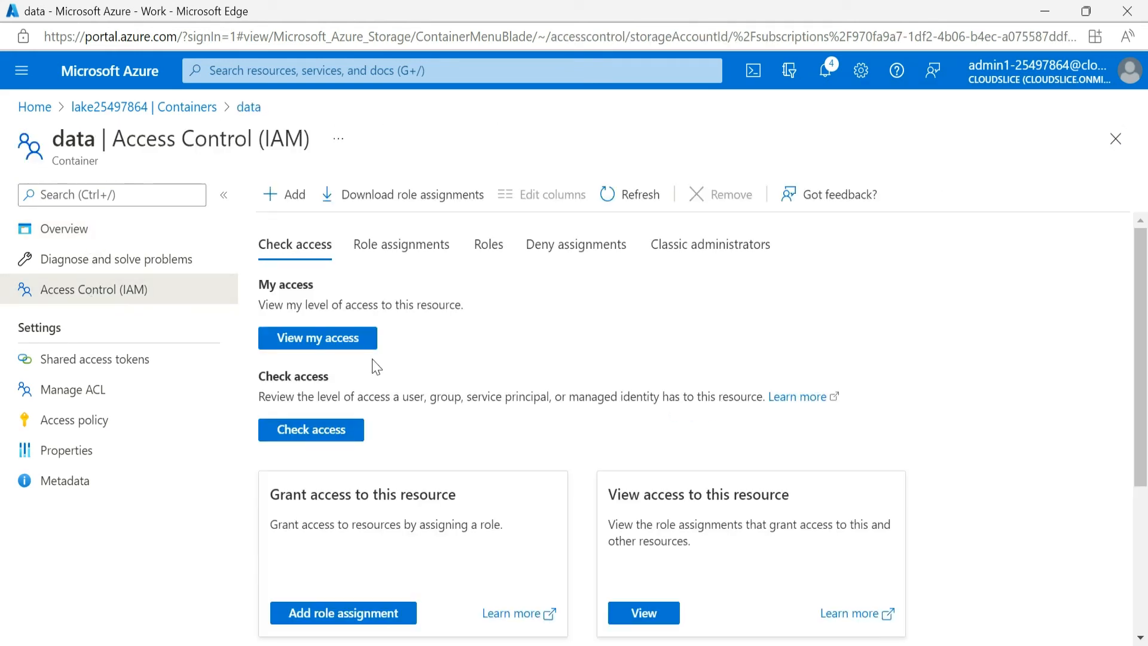
click(282, 203)
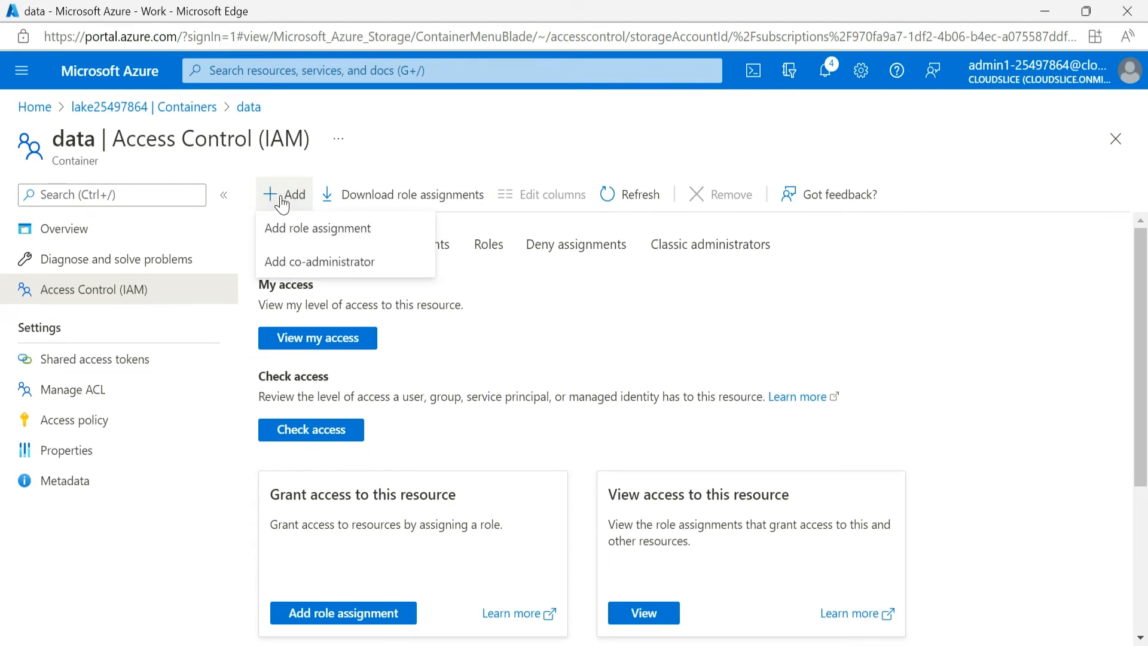
click(310, 239)
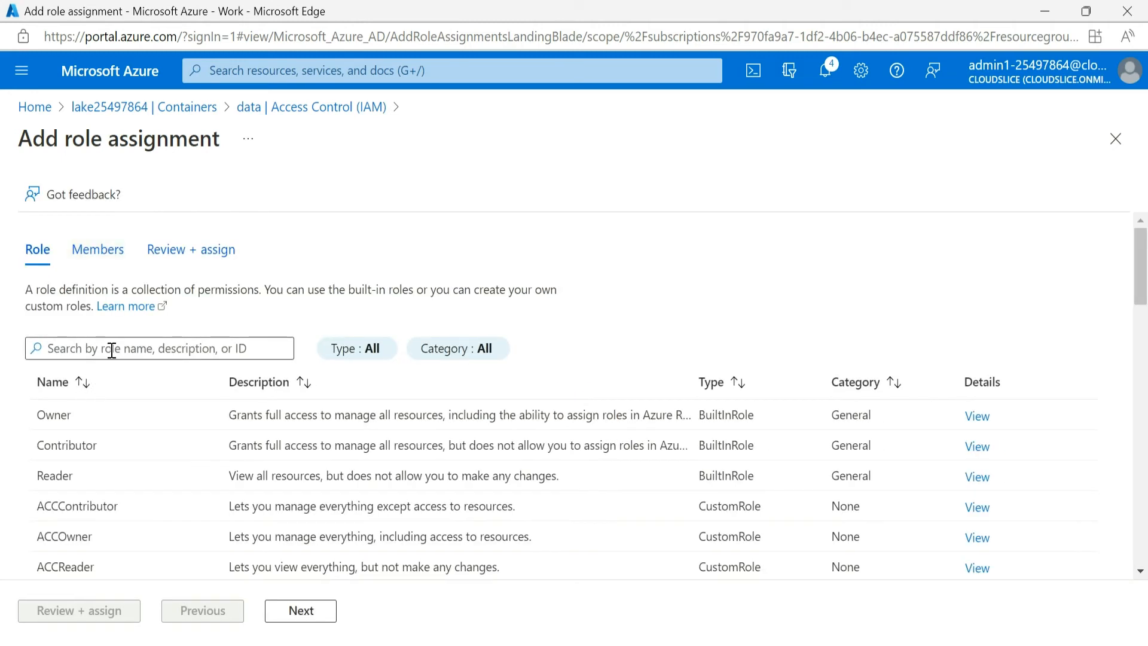
click(111, 349)
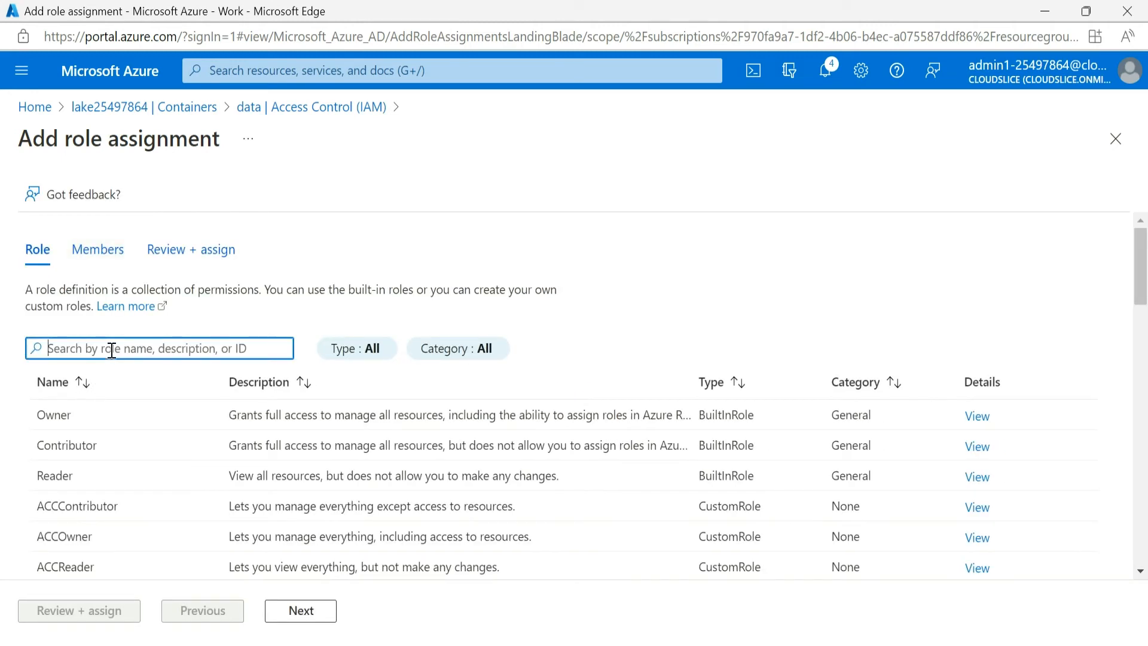
text(Storage Blob Data Owner)
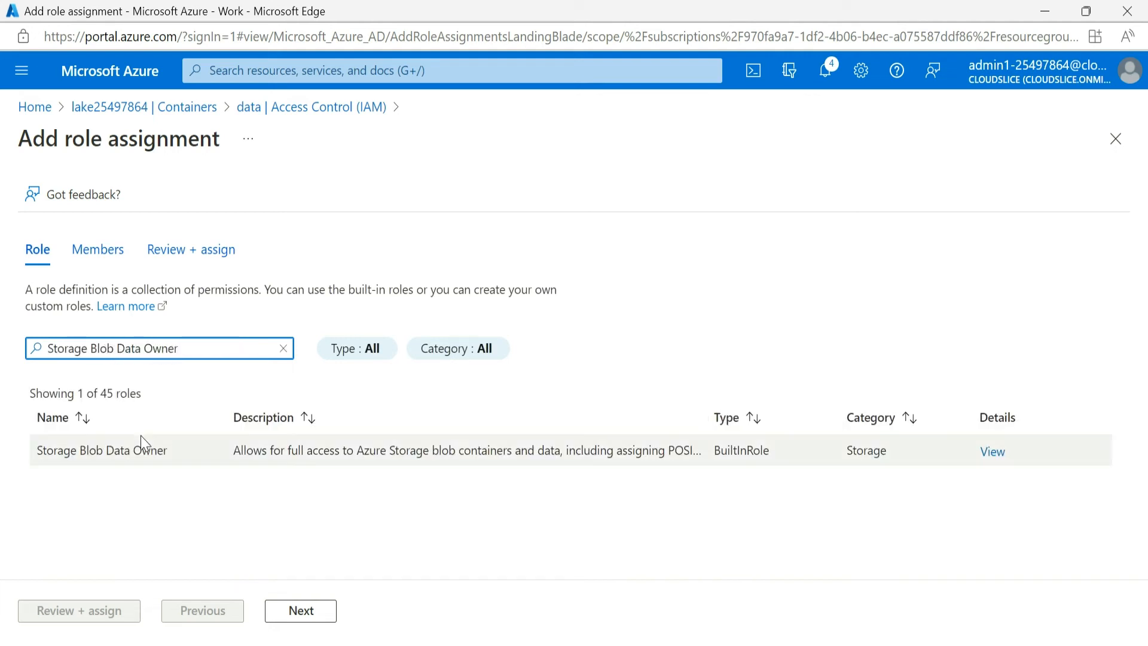
click(135, 454)
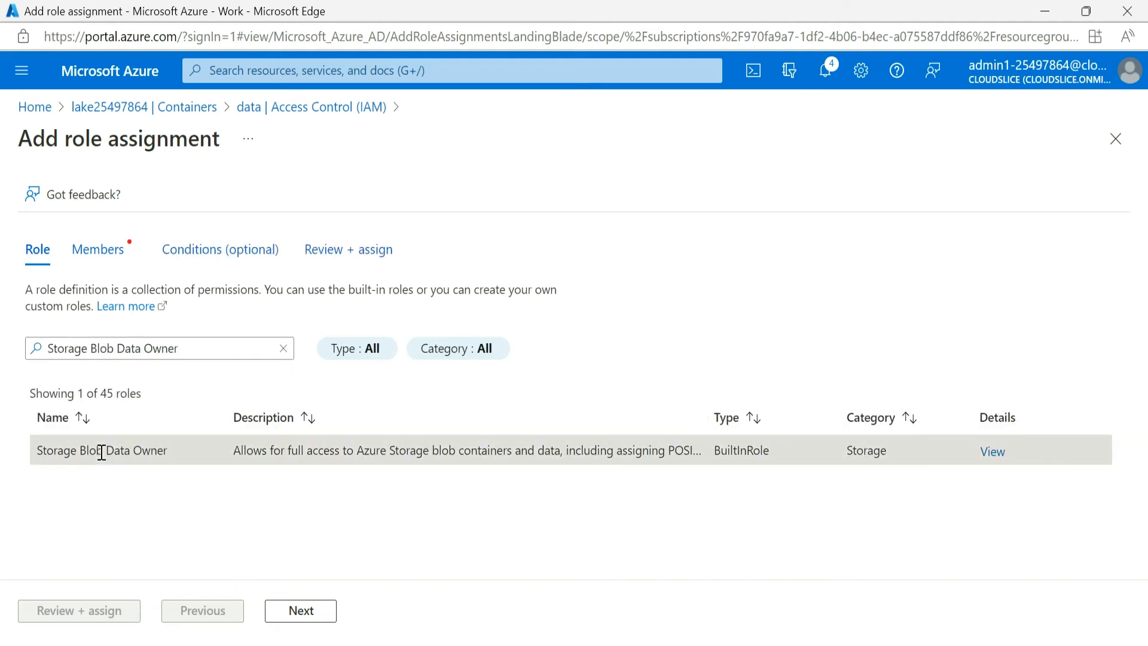
click(302, 611)
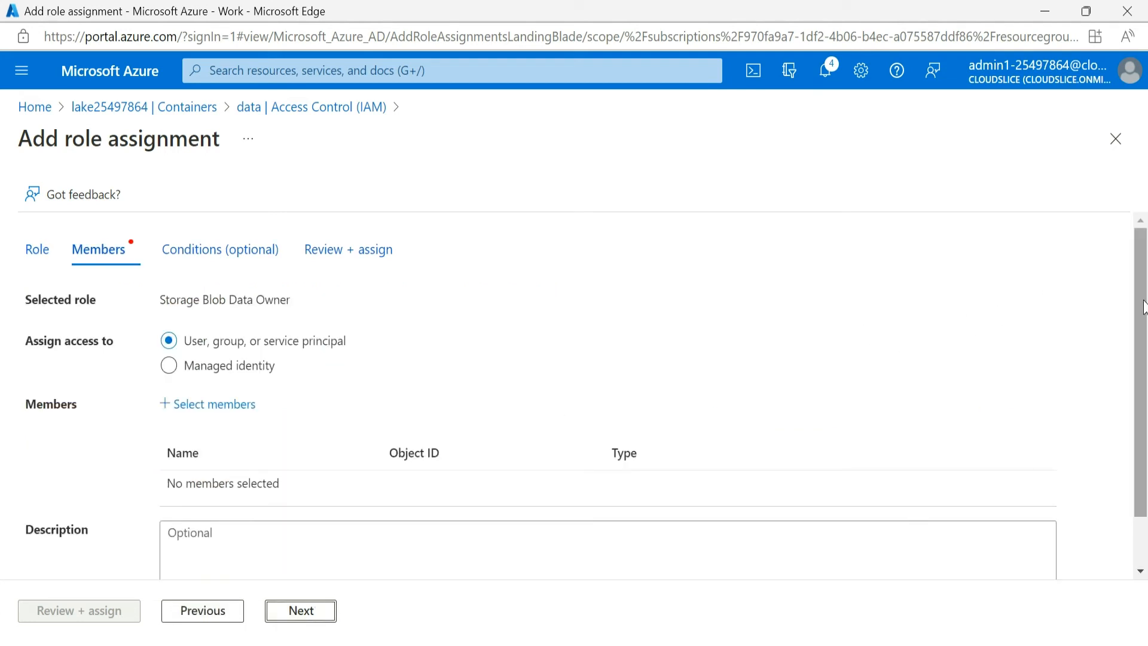
Find the user by their e-mail address and add them as the member of the Storage Blob Data Owner role assignment.
drag(1141, 300, 1141, 364)
click(242, 347)
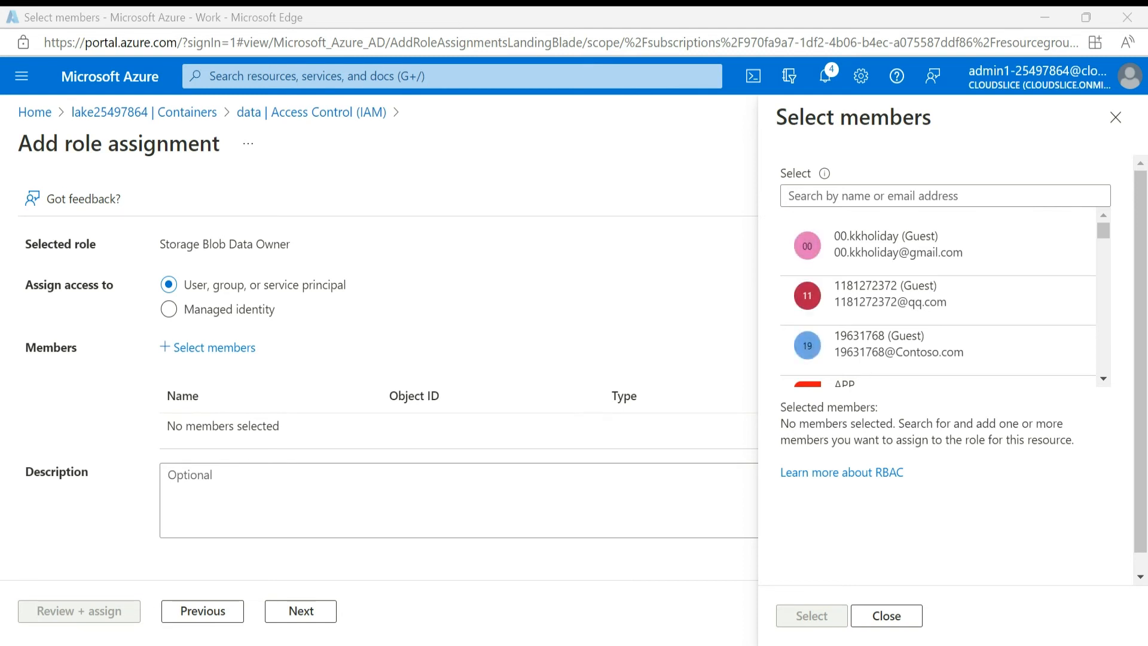
click(816, 196)
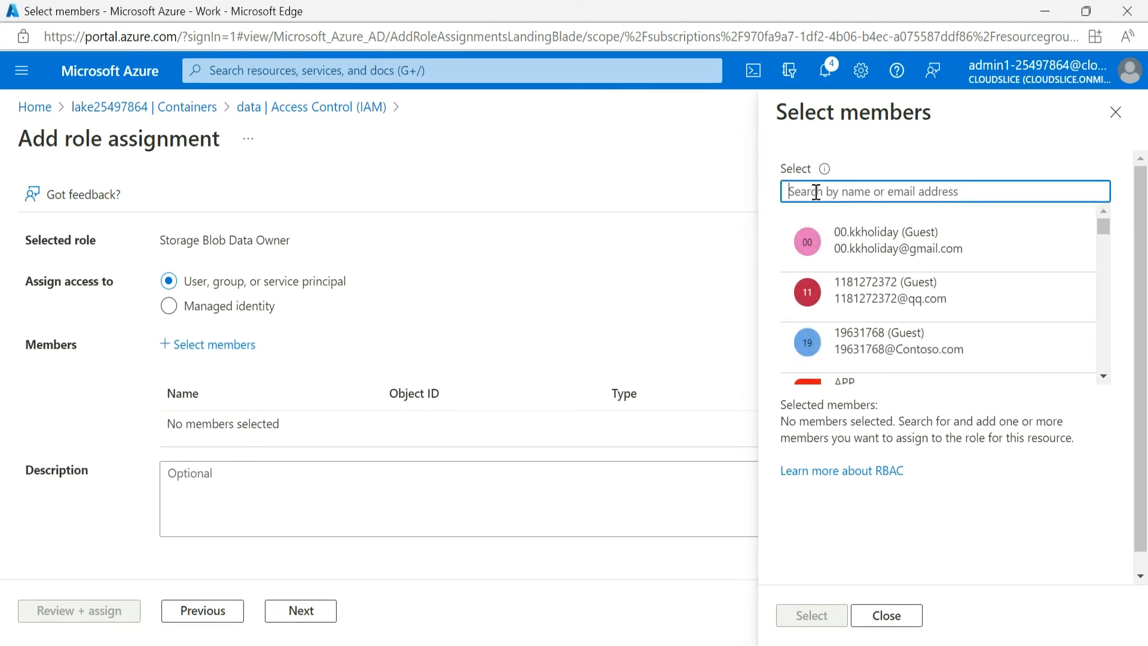
key(ctrl+v)
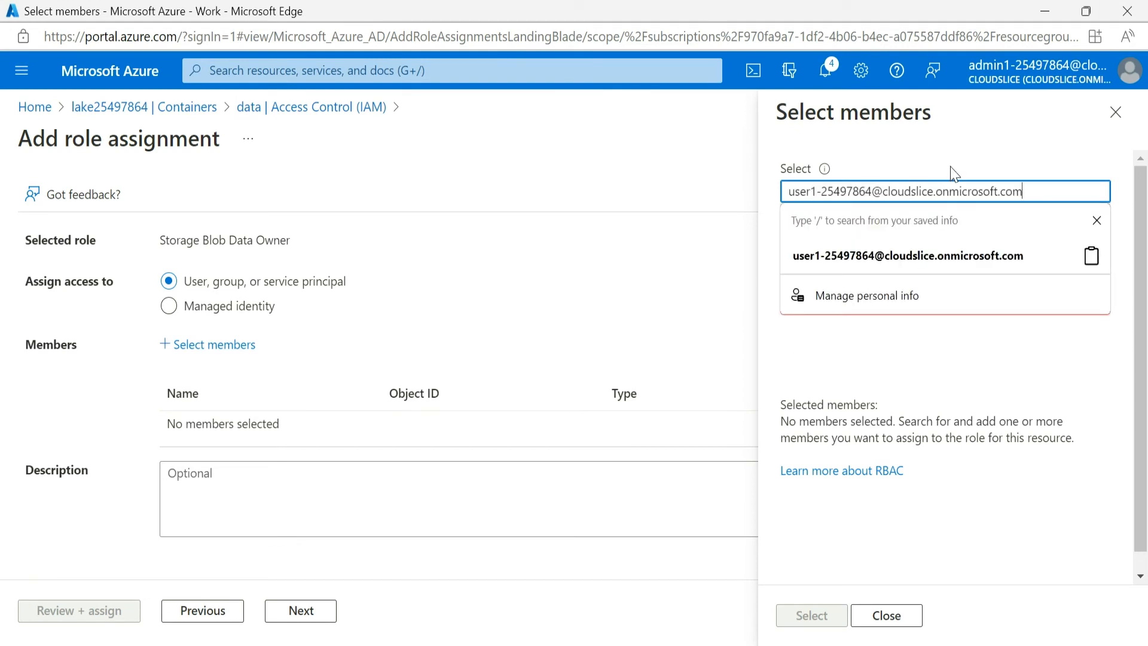
click(981, 154)
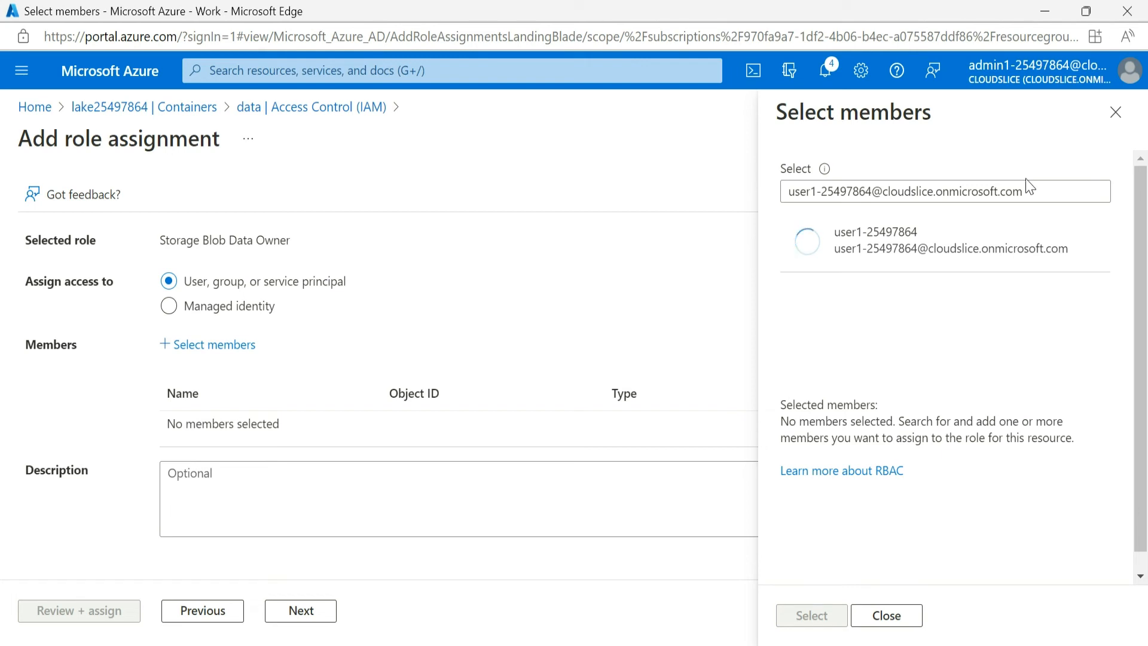
click(882, 249)
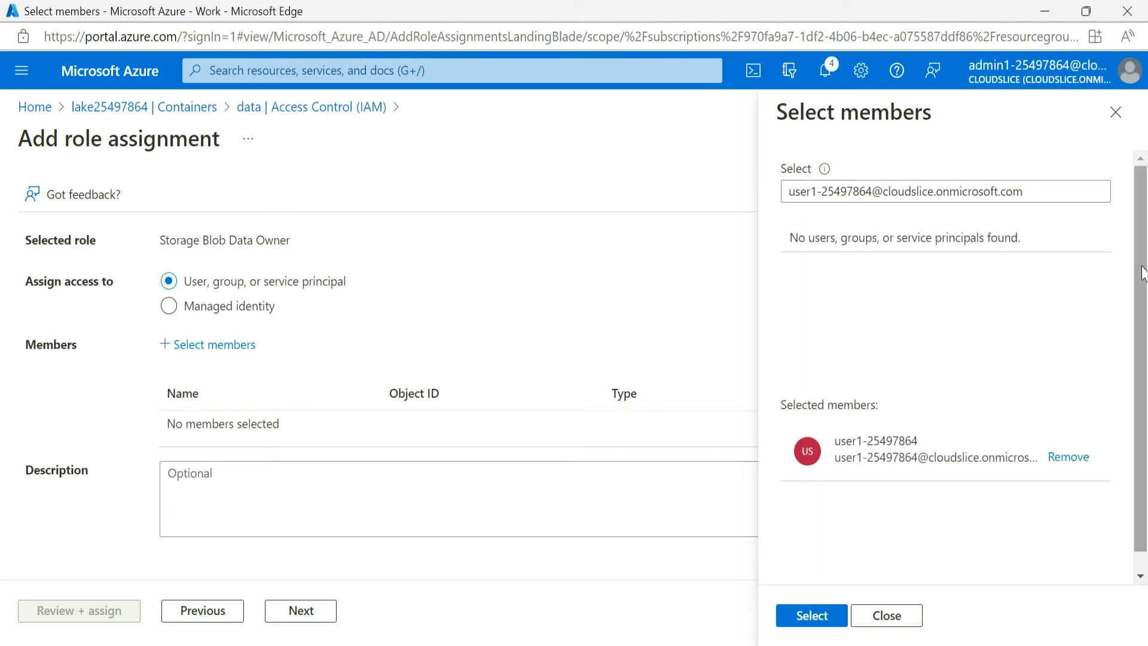
drag(1143, 273, 1146, 374)
click(811, 615)
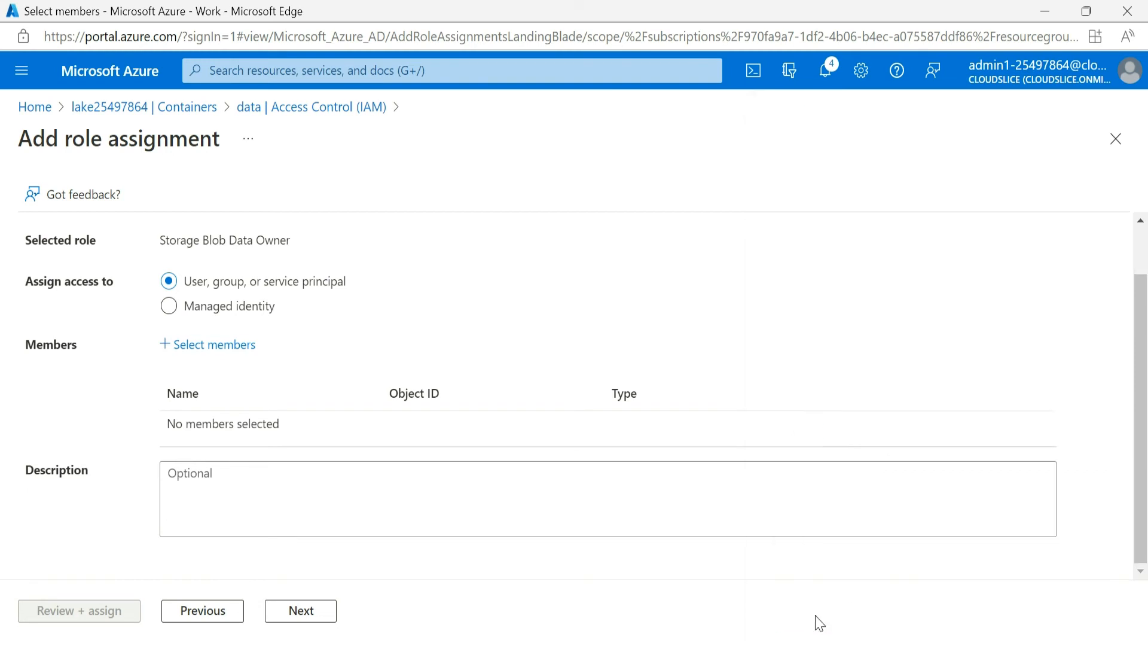
Review the role assignment and assign Storage Blob Data Owner on the data container to the chosen user.
click(97, 613)
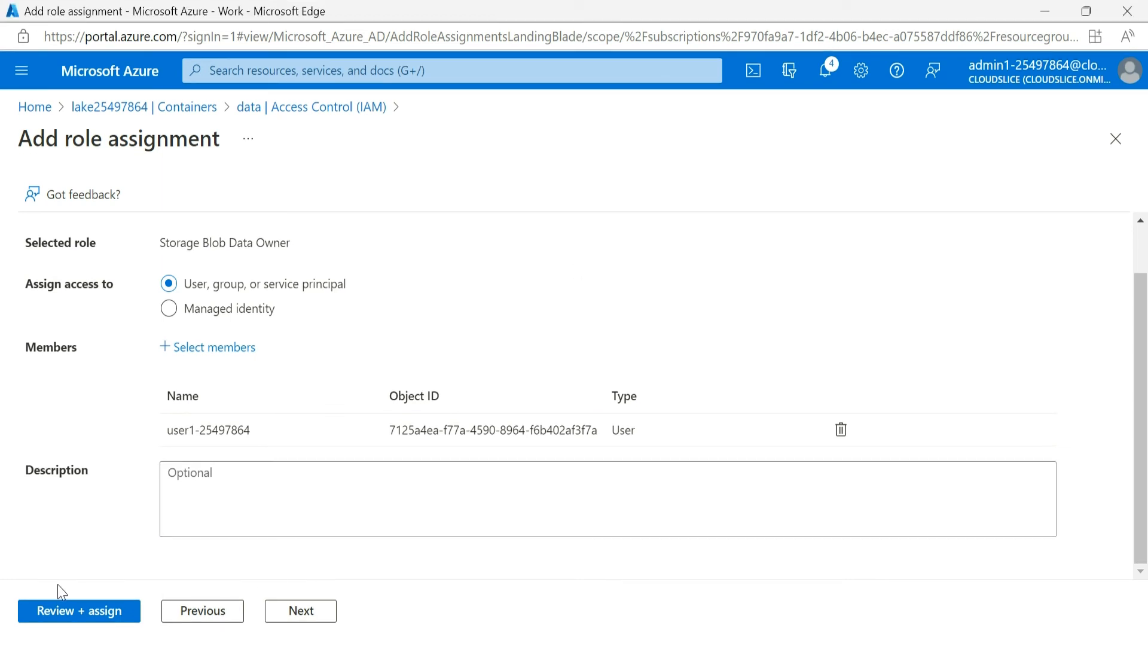
click(86, 615)
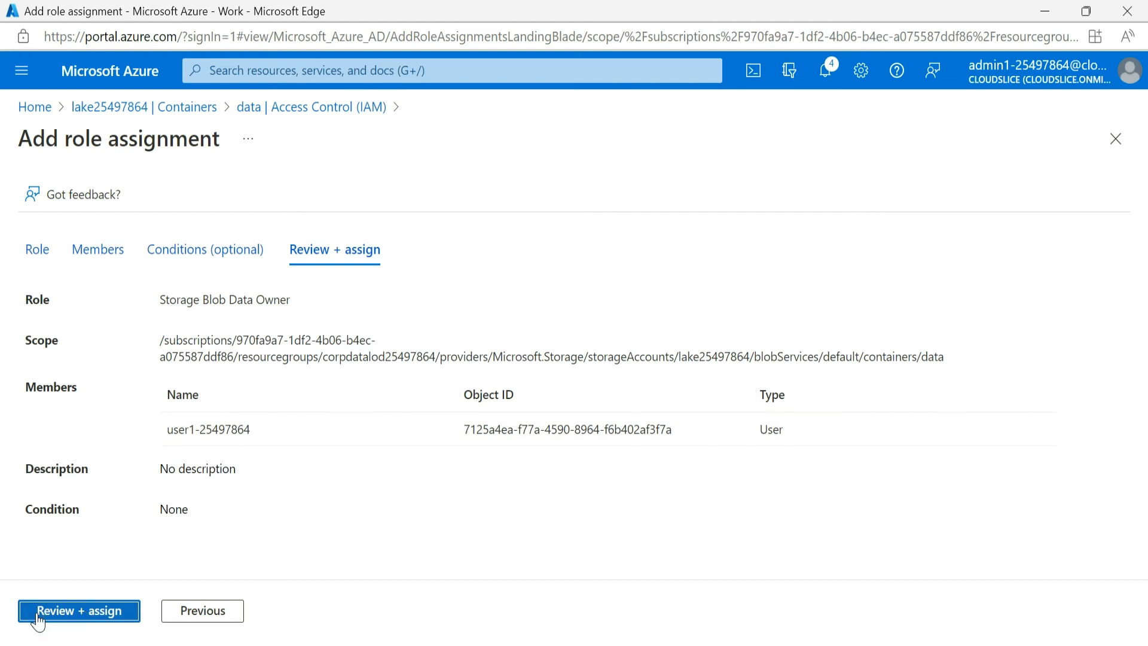
click(99, 610)
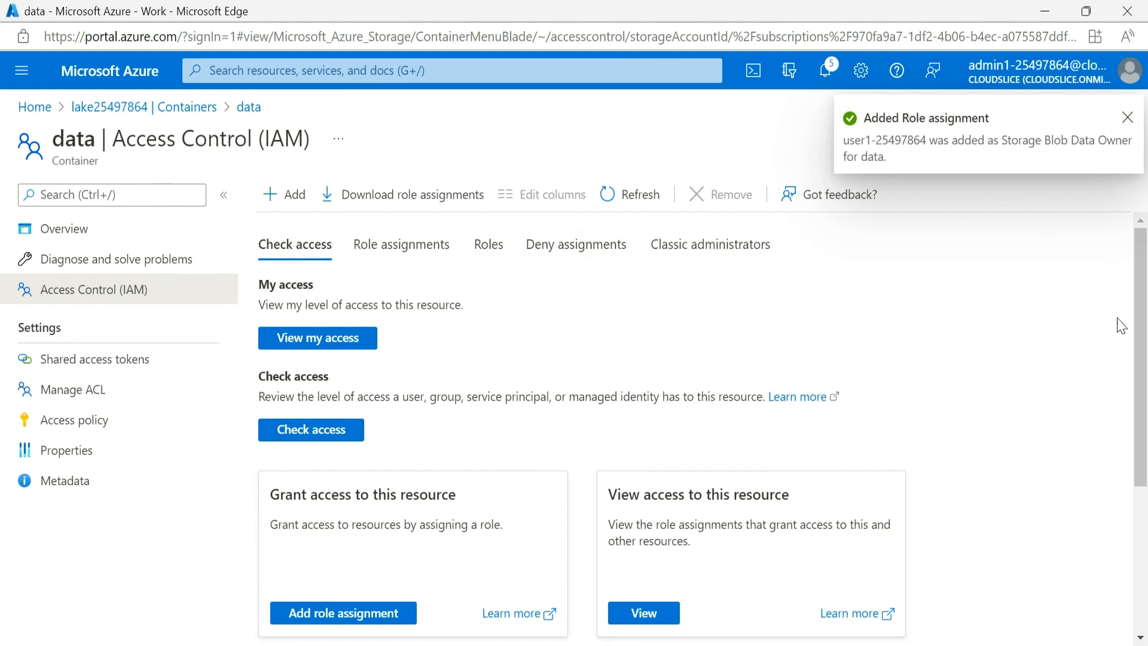
scroll(1141, 316, down, 3)
scroll(1141, 316, up, 3)
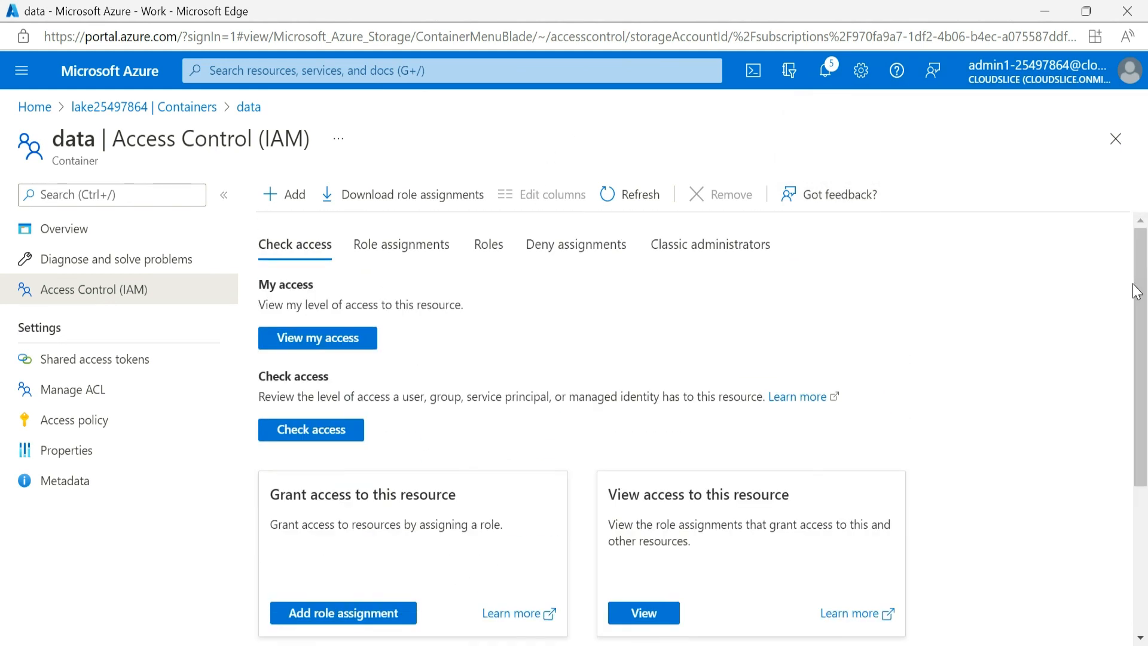